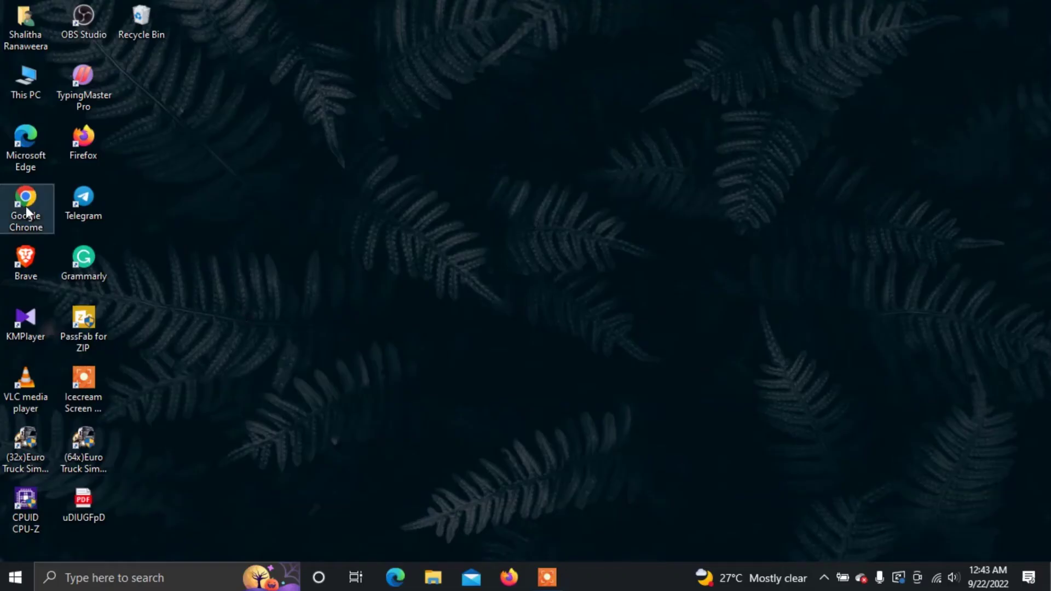
Step: Launch Chrome and search Google for 'fx sound' to reach fxsound.com
{"action": "double_click", "coordinate": [25, 205]}
{"action": "left_click", "coordinate": [180, 42]}
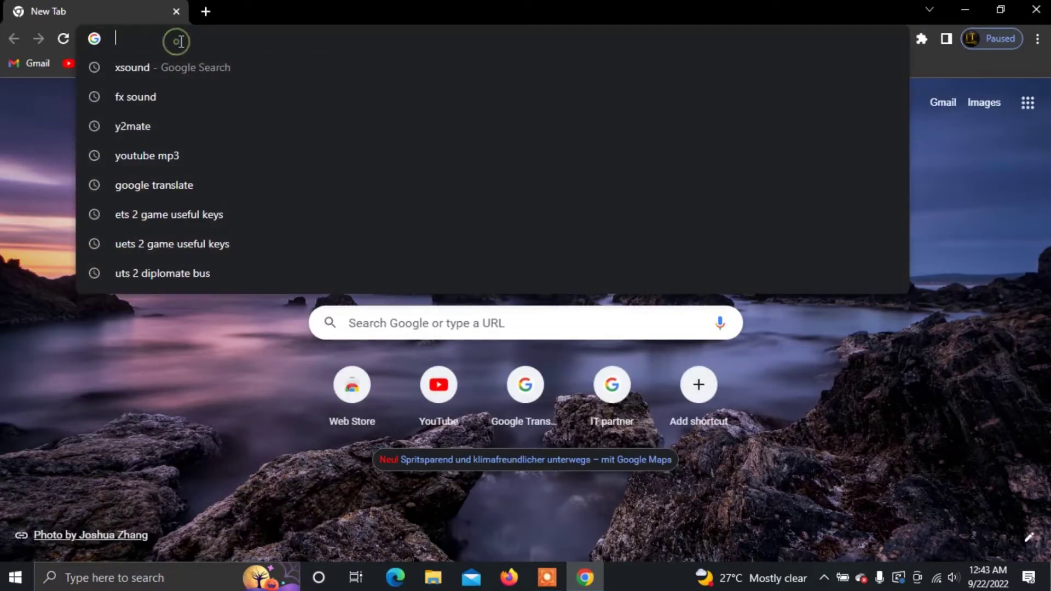
{"action": "type", "text": "f"}
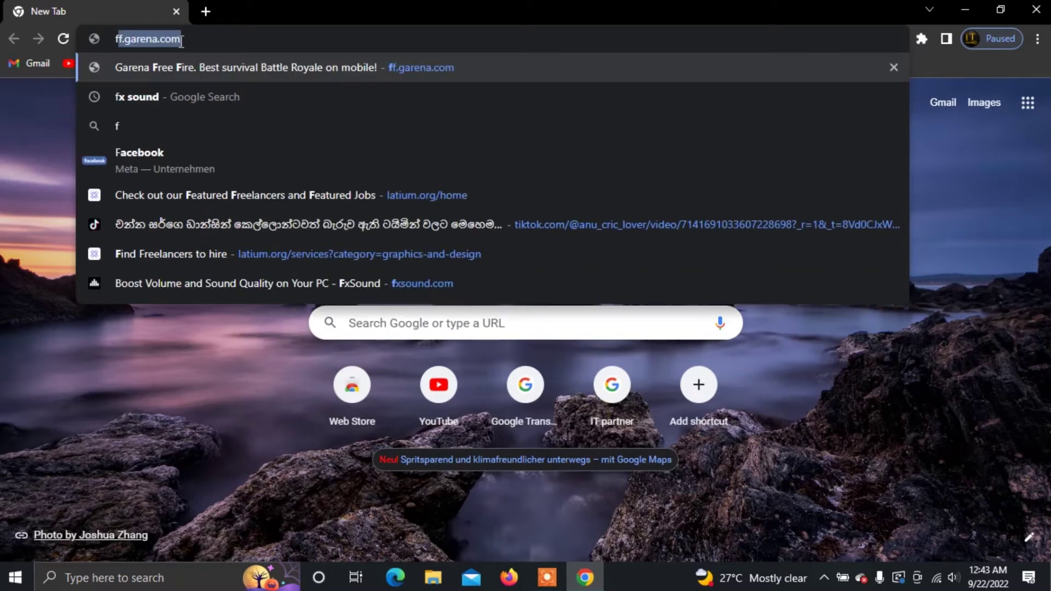
{"action": "type", "text": "x sound"}
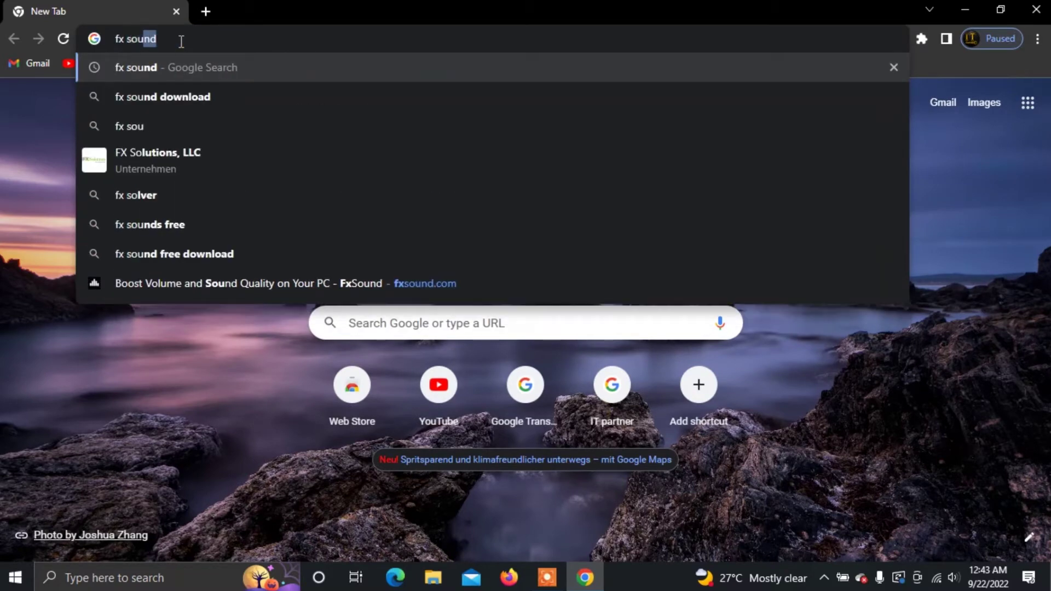
{"action": "key", "text": "Return"}
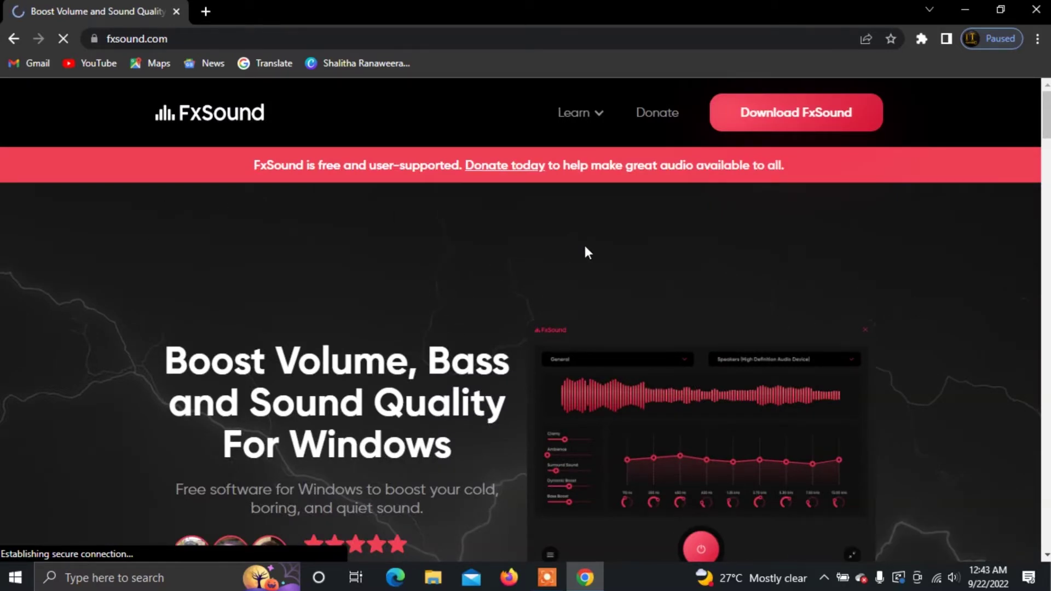
Step: Download the FxSound setup for Windows, then cancel the duplicate fxsound_setup (1).exe download
{"action": "scroll", "coordinate": [559, 241], "scroll_direction": "down", "scroll_amount": 4}
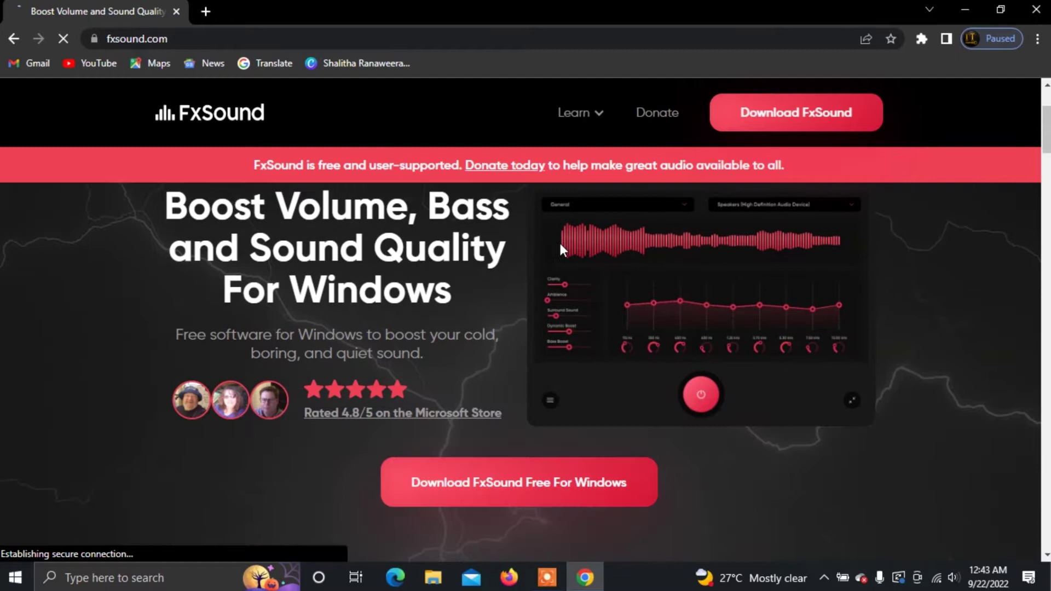
{"action": "left_click", "coordinate": [612, 419]}
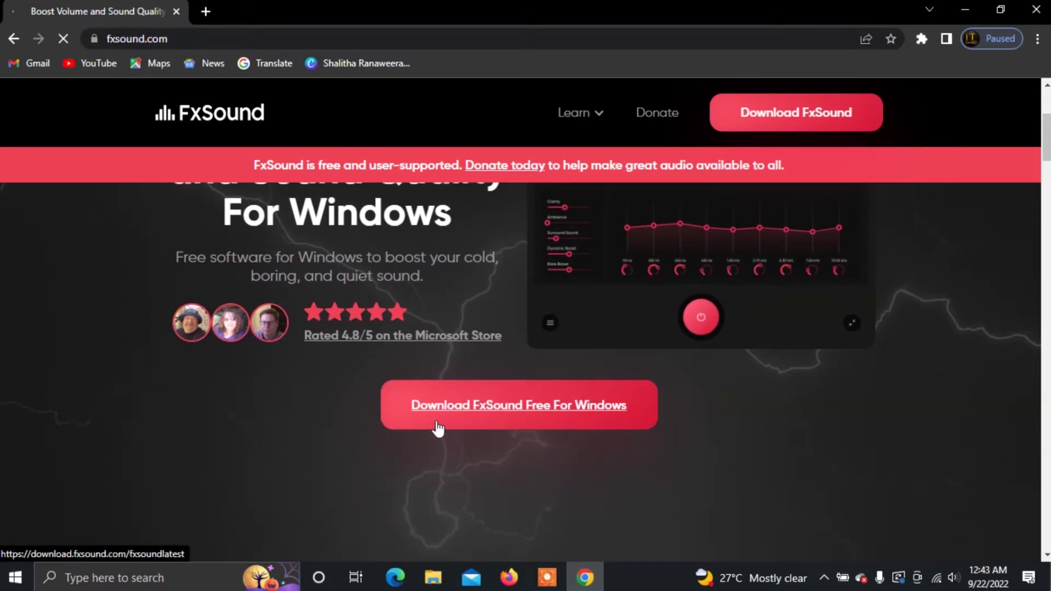
{"action": "left_click", "coordinate": [536, 410]}
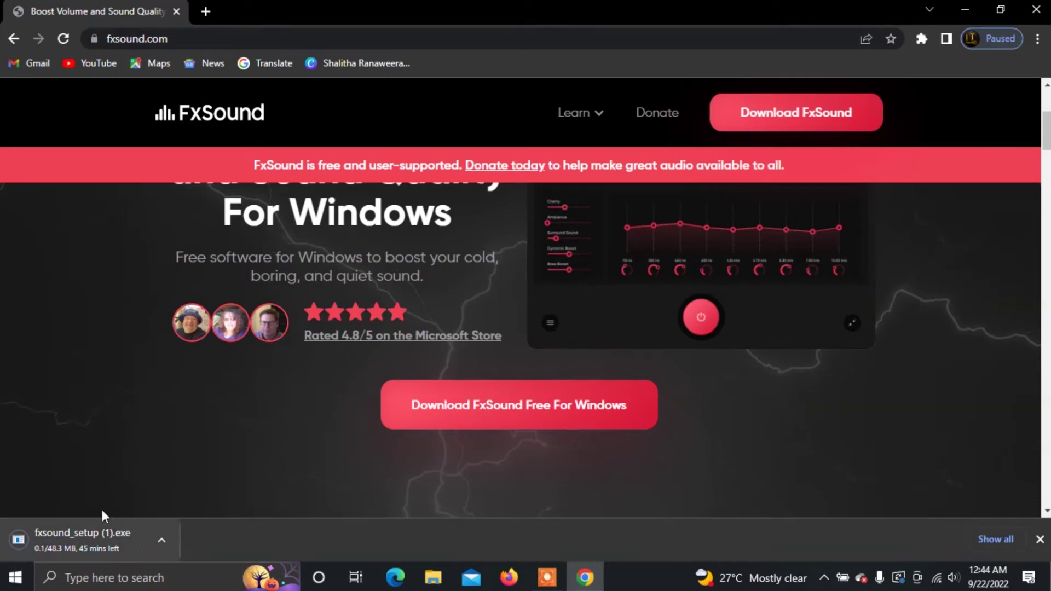
{"action": "left_click", "coordinate": [161, 542]}
{"action": "left_click", "coordinate": [194, 510]}
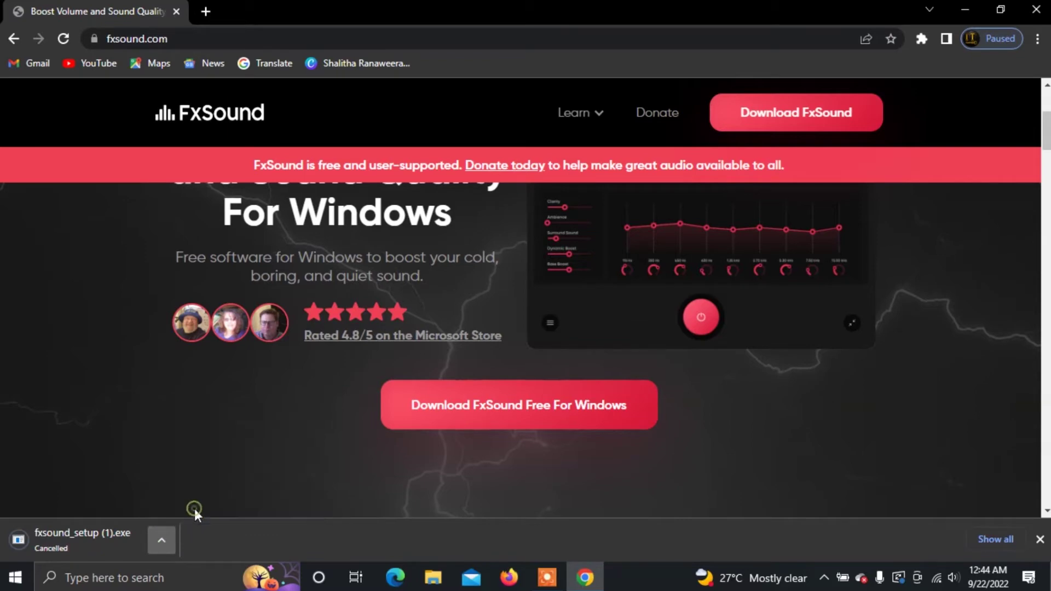
Step: Close Chrome and open the Downloads folder through This PC to run fxsound_setup
{"action": "left_click", "coordinate": [1035, 9]}
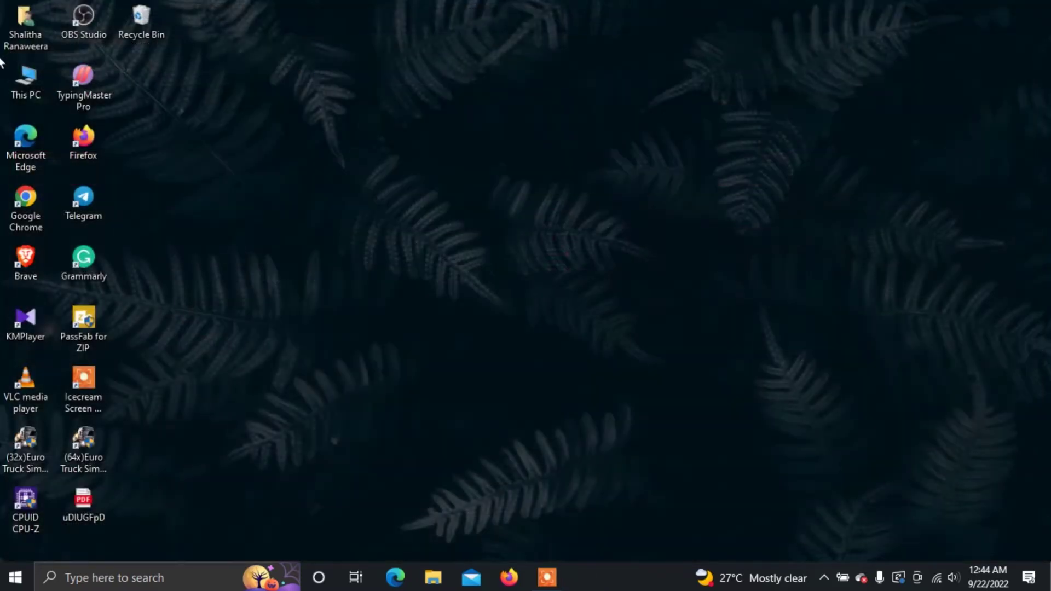
{"action": "double_click", "coordinate": [33, 71]}
{"action": "double_click", "coordinate": [825, 116]}
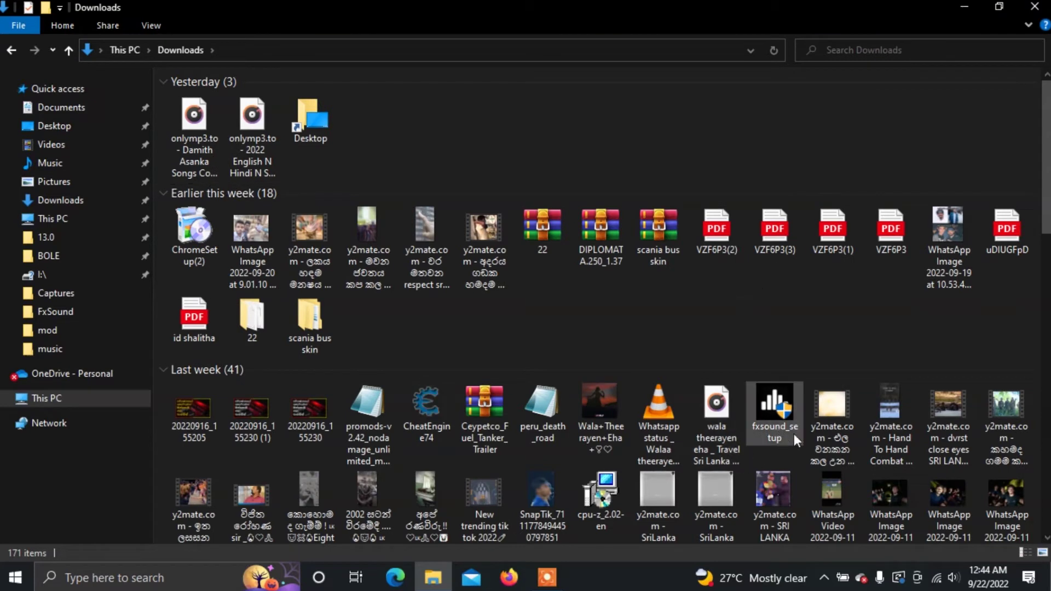
{"action": "mouse_move", "coordinate": [781, 413]}
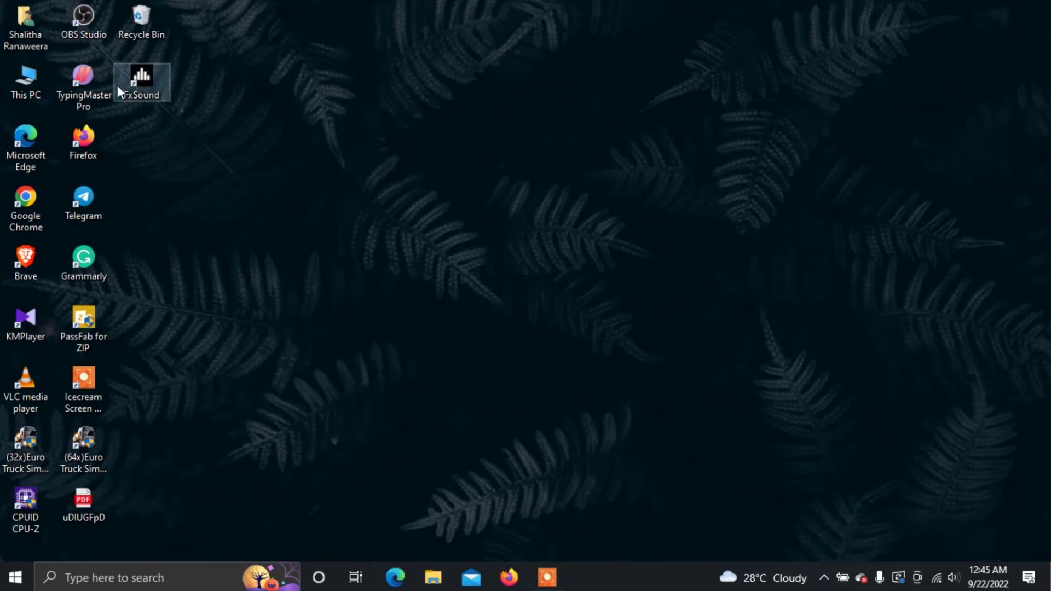
Step: Open the FxSound main window from its icon among the hidden system tray icons
{"action": "left_click", "coordinate": [157, 86]}
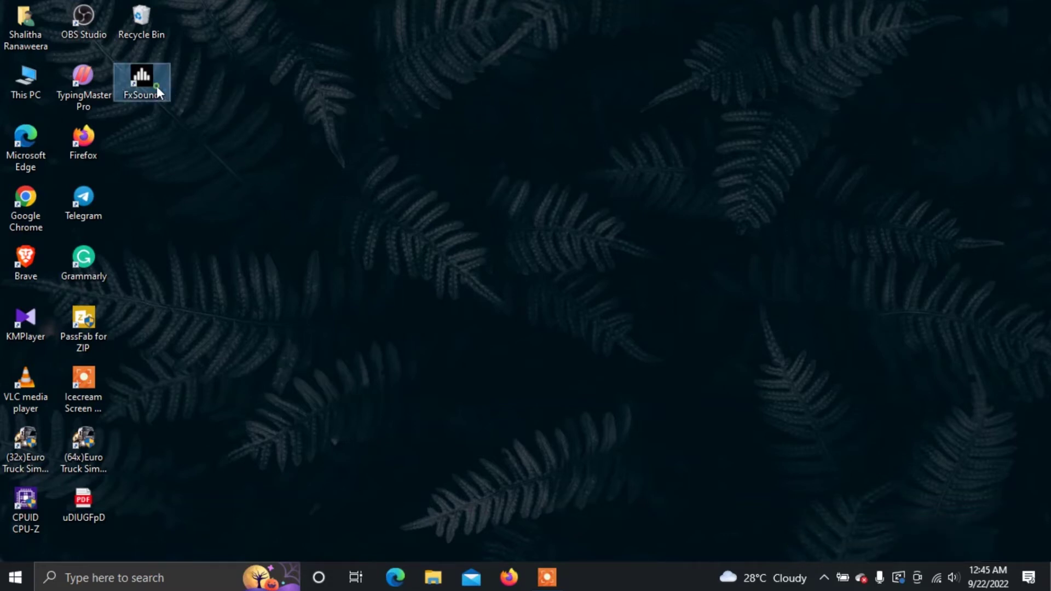
{"action": "left_click", "coordinate": [255, 192]}
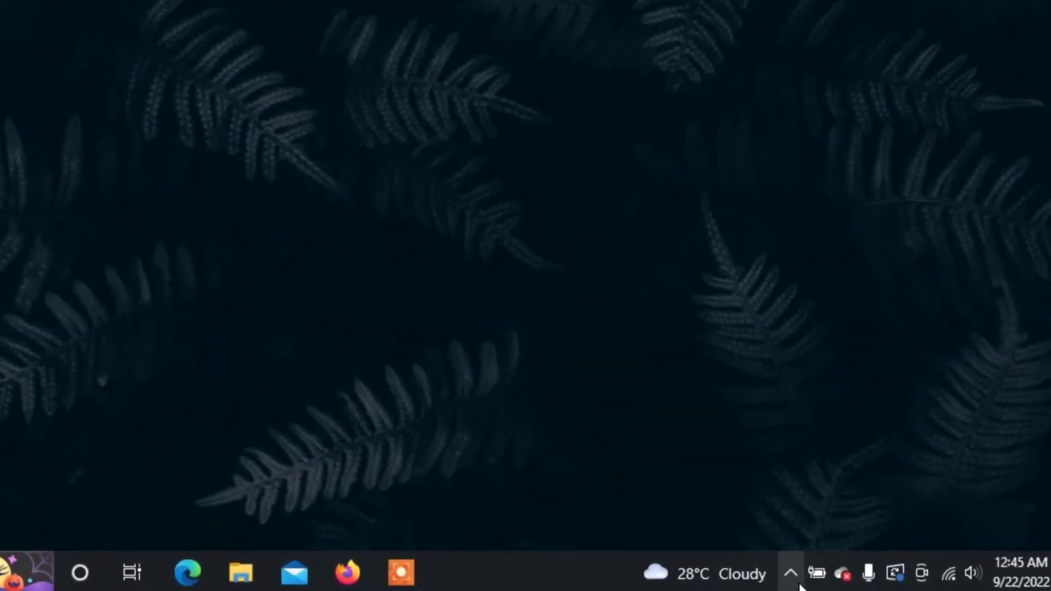
{"action": "left_click", "coordinate": [797, 582]}
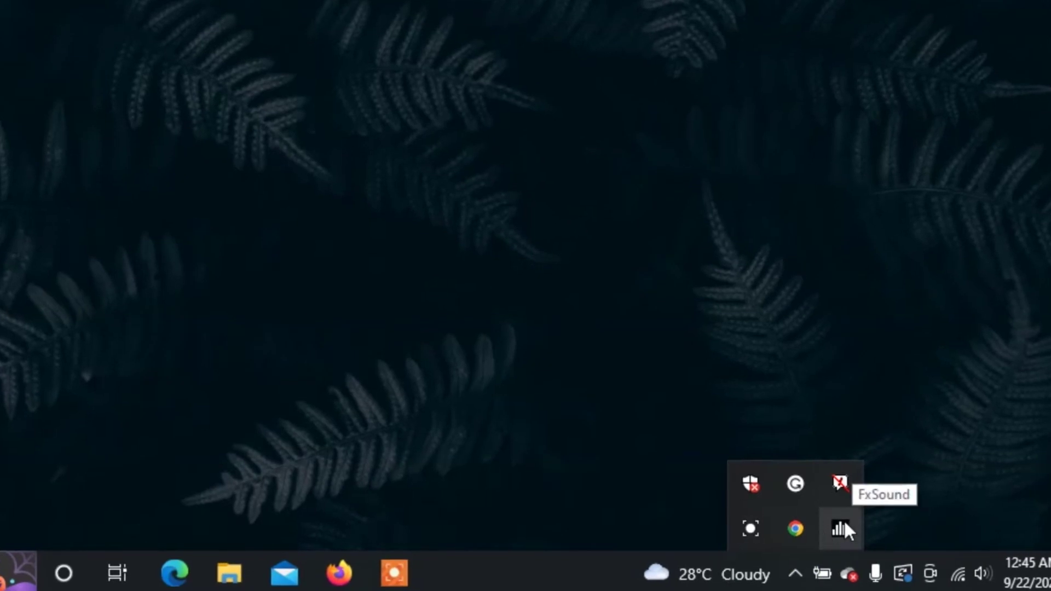
{"action": "left_click", "coordinate": [841, 527]}
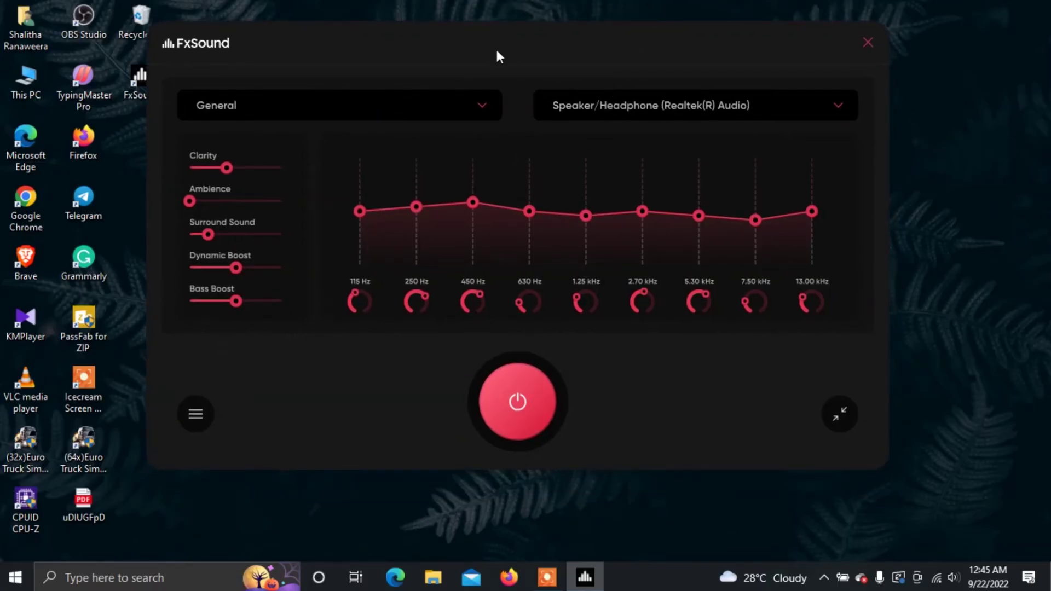
Step: Try the Music, Volume Boost and Gaming presets, then settle on Music
{"action": "mouse_move", "coordinate": [497, 53]}
{"action": "left_mouse_down"}
{"action": "mouse_move", "coordinate": [610, 49]}
{"action": "mouse_move", "coordinate": [514, 54]}
{"action": "left_mouse_up"}
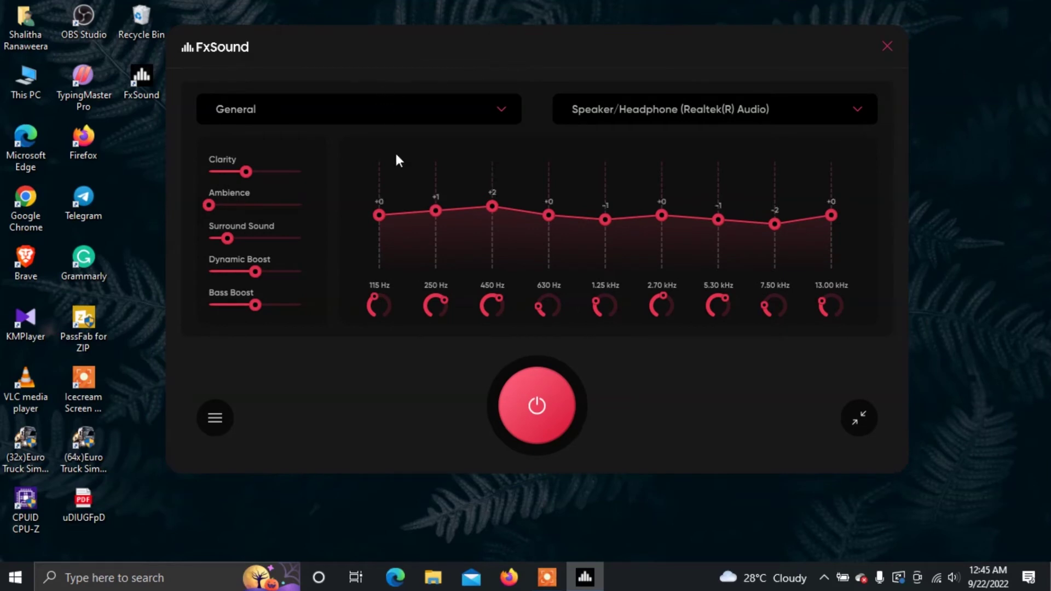
{"action": "left_click", "coordinate": [353, 110]}
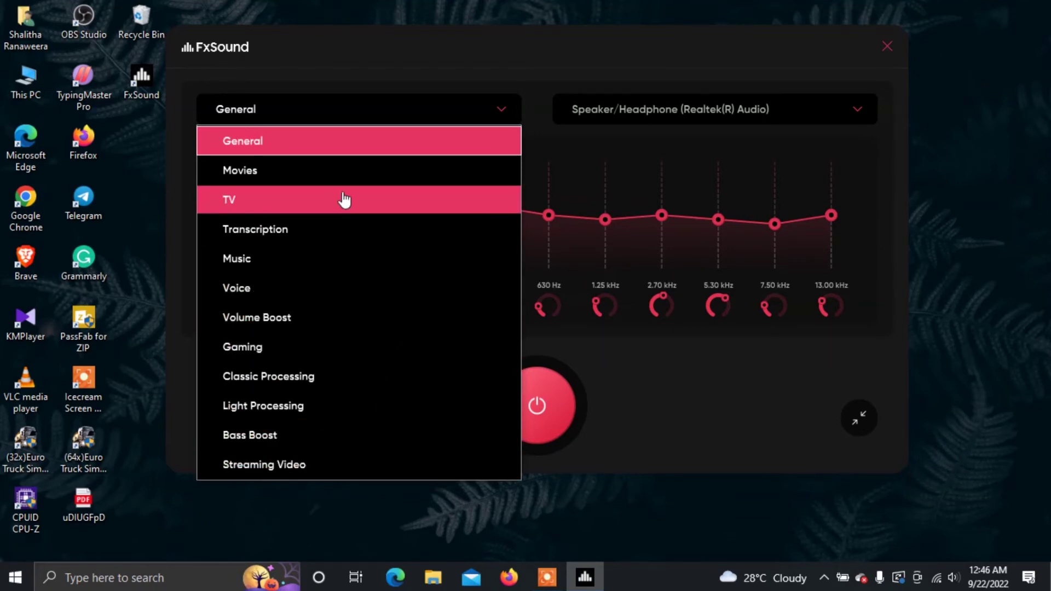
{"action": "left_click", "coordinate": [289, 259]}
{"action": "left_click", "coordinate": [277, 120]}
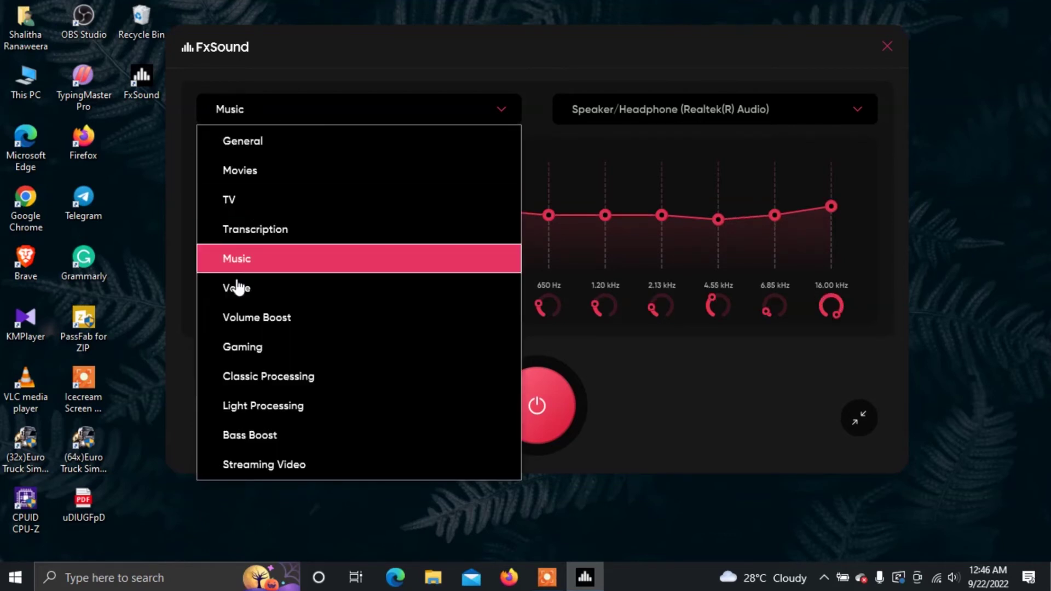
{"action": "left_click", "coordinate": [244, 324]}
{"action": "left_click", "coordinate": [253, 117]}
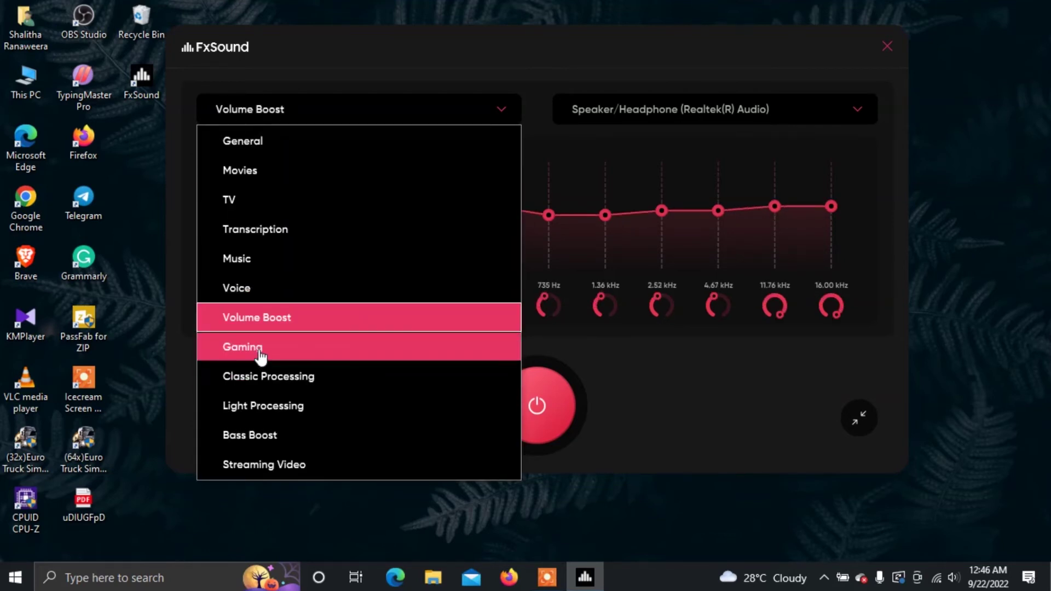
{"action": "left_click", "coordinate": [284, 348]}
{"action": "left_click", "coordinate": [360, 104]}
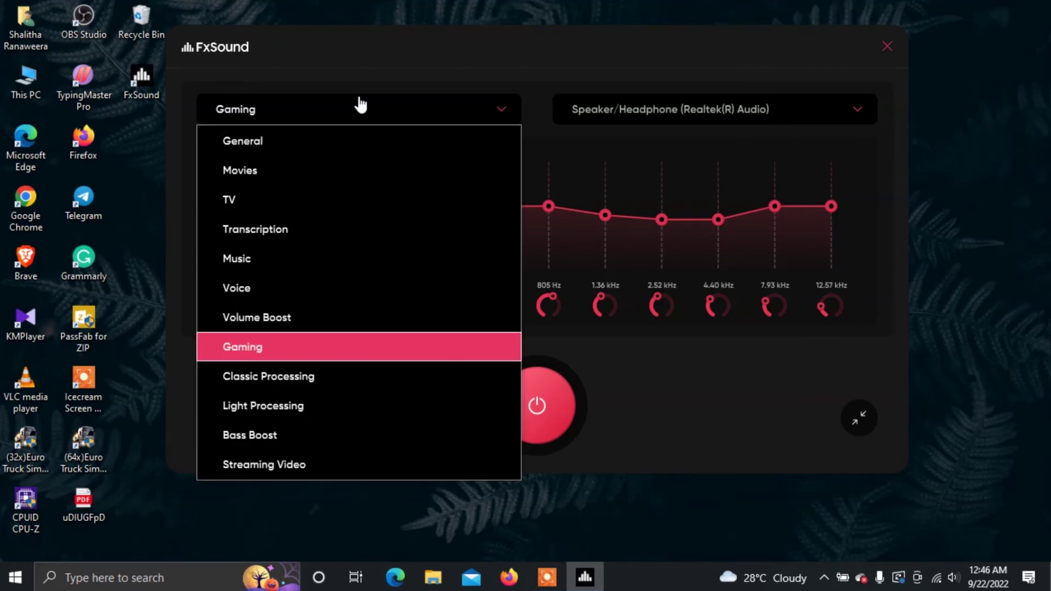
{"action": "left_click", "coordinate": [272, 261]}
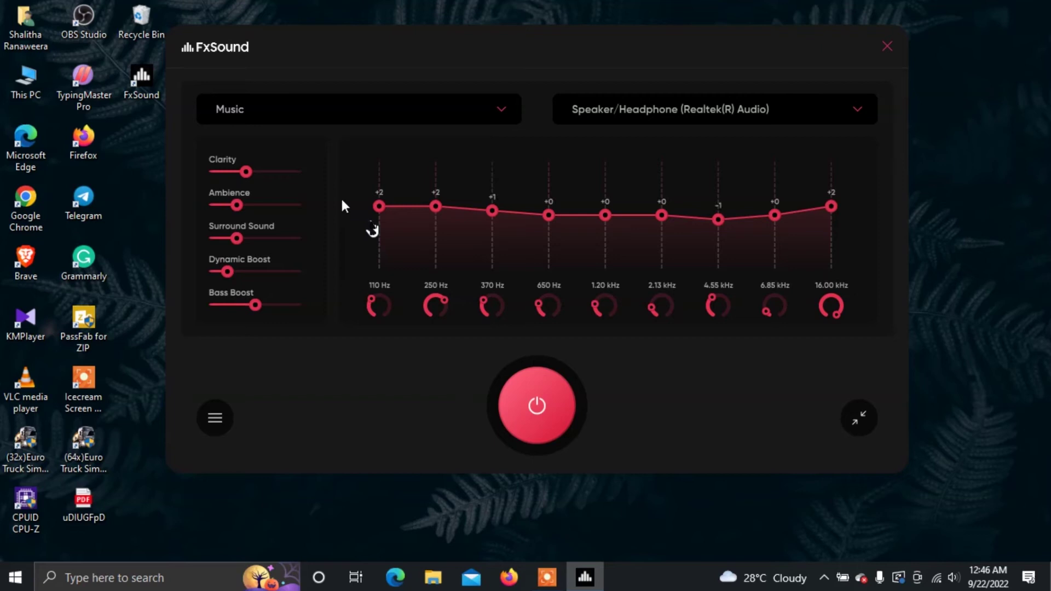
Step: Raise the 110 Hz band, flatten 370 Hz to 0, set Bass Boost 10, Dynamic Boost 4, and adjust Ambience and Clarity
{"action": "left_click_drag", "start_coordinate": [379, 207], "coordinate": [387, 180]}
{"action": "mouse_move", "coordinate": [495, 219]}
{"action": "left_mouse_down"}
{"action": "mouse_move", "coordinate": [493, 204]}
{"action": "mouse_move", "coordinate": [492, 215]}
{"action": "left_mouse_up"}
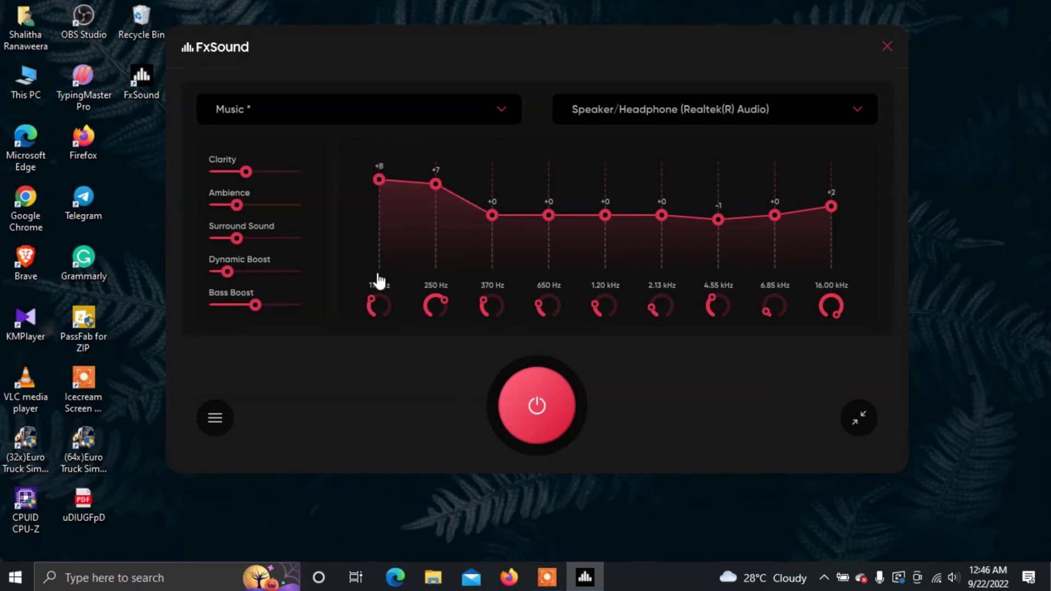
{"action": "left_click_drag", "start_coordinate": [255, 305], "coordinate": [296, 326]}
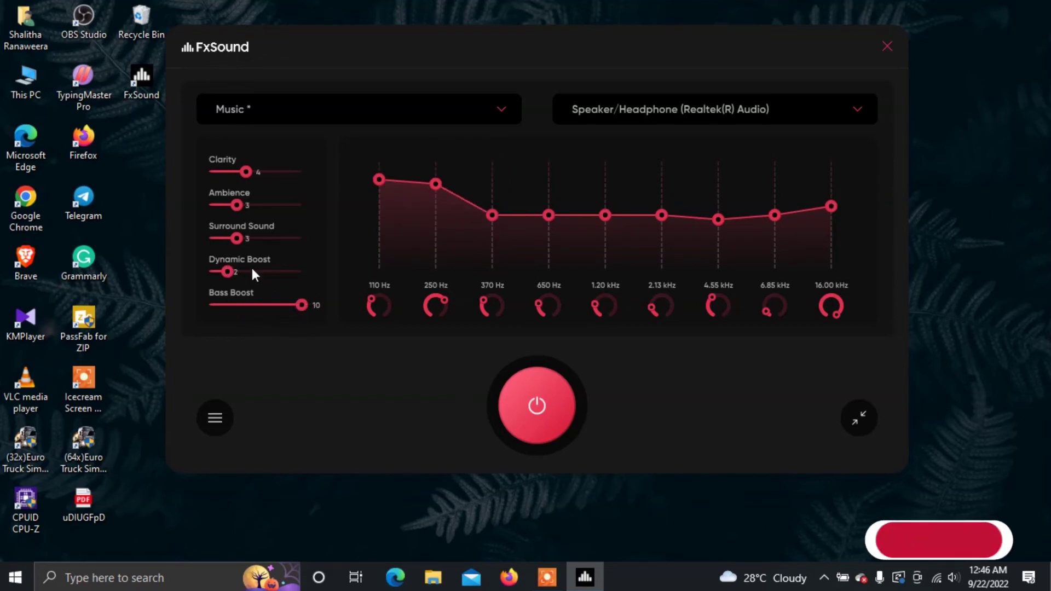
{"action": "left_click_drag", "start_coordinate": [227, 272], "coordinate": [245, 273]}
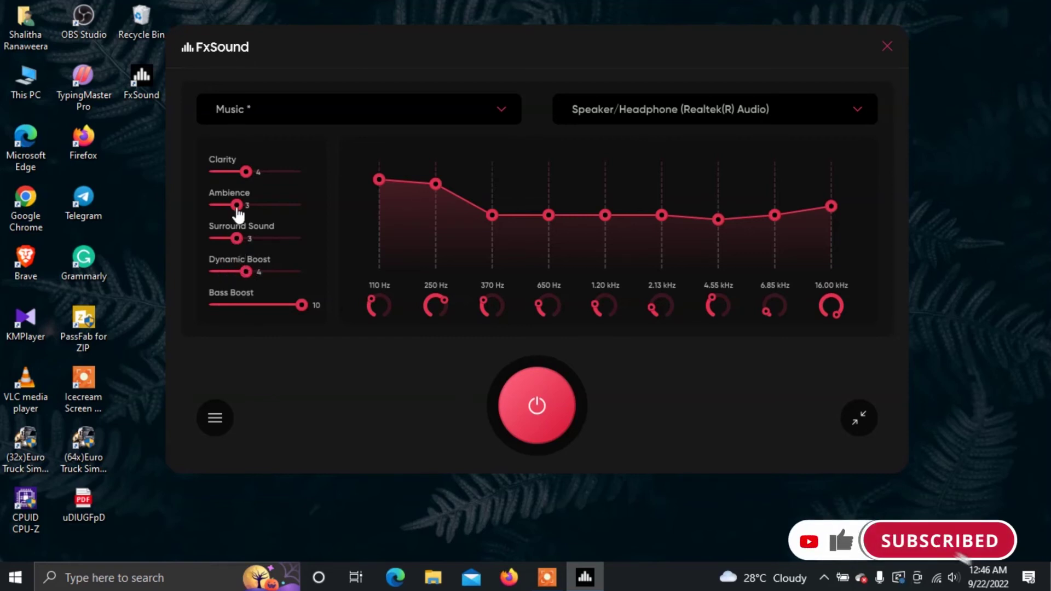
{"action": "mouse_move", "coordinate": [238, 208]}
{"action": "left_mouse_down"}
{"action": "mouse_move", "coordinate": [256, 215]}
{"action": "mouse_move", "coordinate": [235, 217]}
{"action": "left_mouse_up"}
{"action": "left_click_drag", "start_coordinate": [242, 179], "coordinate": [266, 183]}
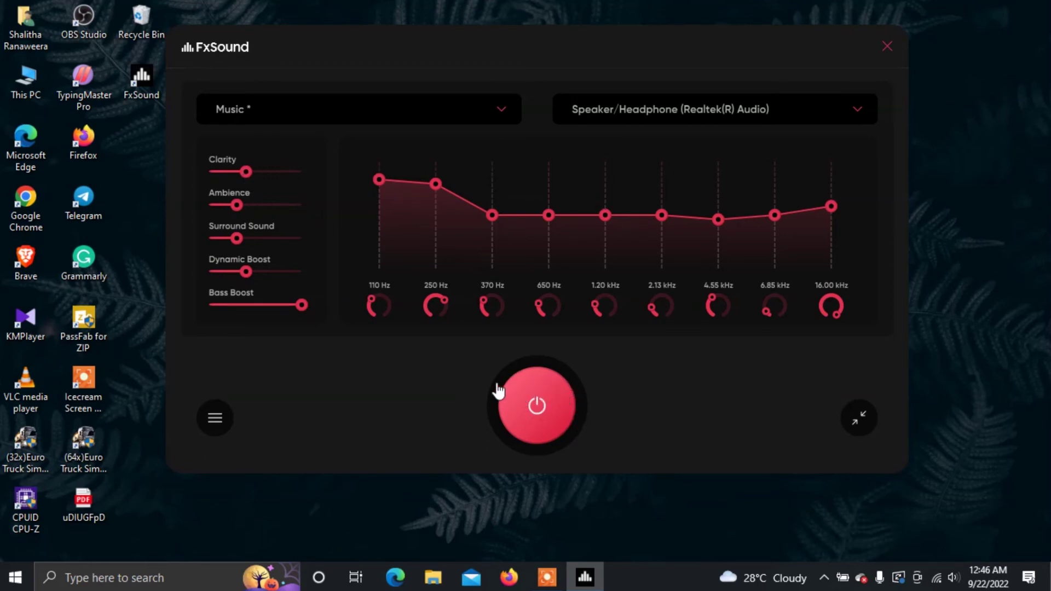
{"action": "left_click", "coordinate": [546, 418]}
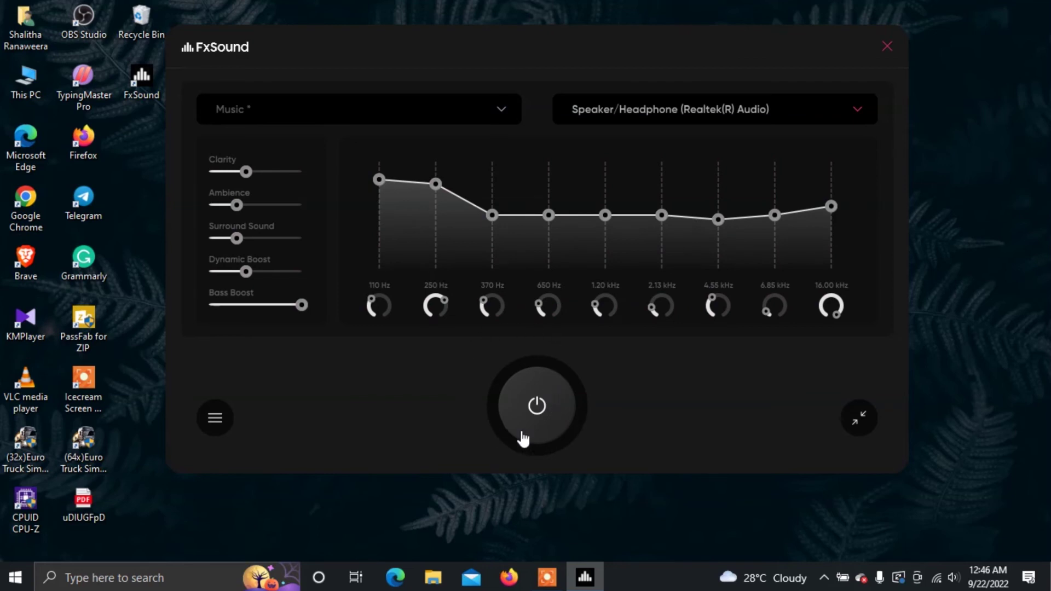
{"action": "left_click", "coordinate": [551, 406]}
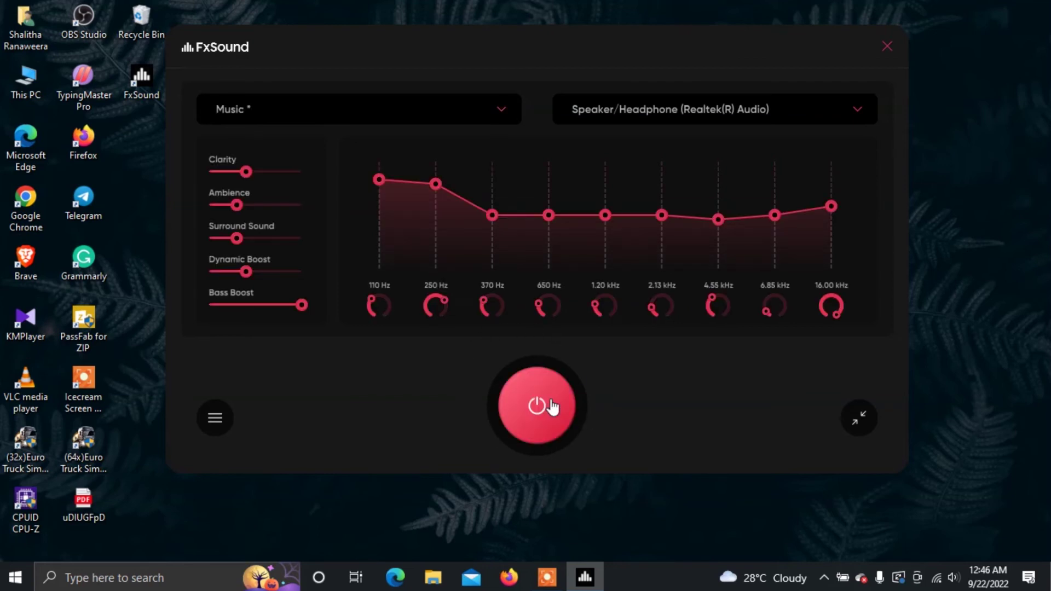